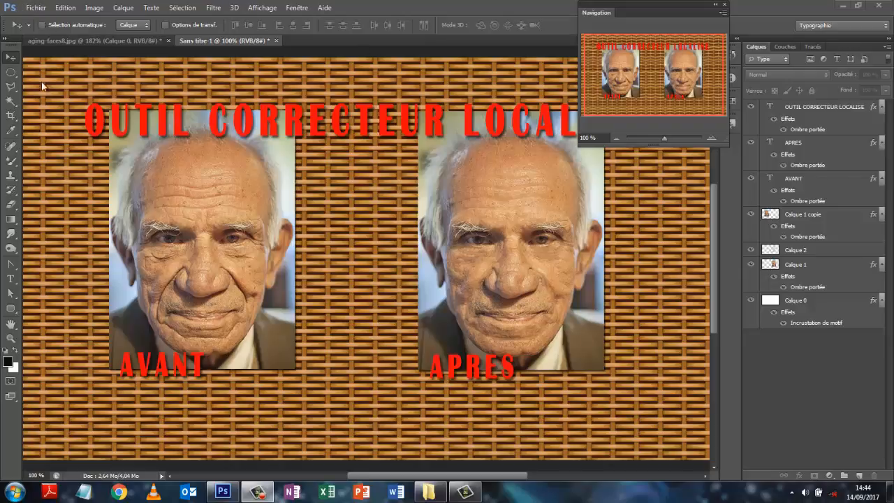
In aging-faces8.jpg, add an empty layer above the portrait and activate the Spot Healing Brush (Correcteur localisé).
click(57, 41)
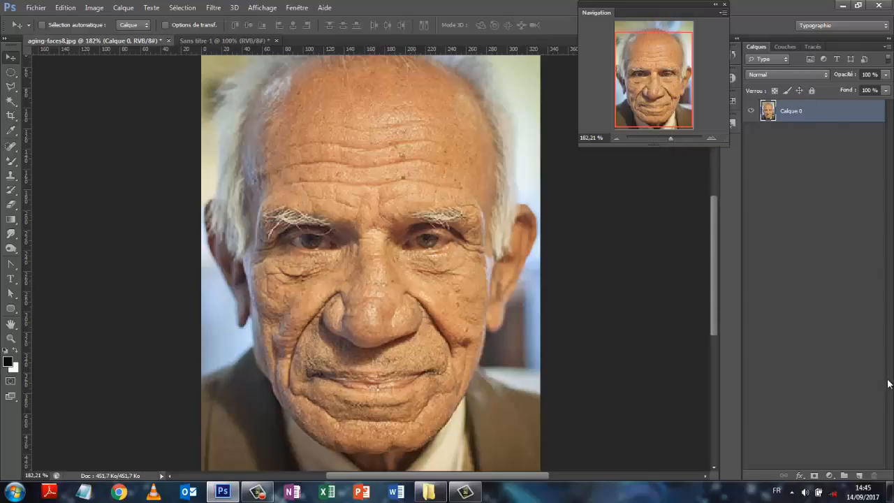
click(859, 476)
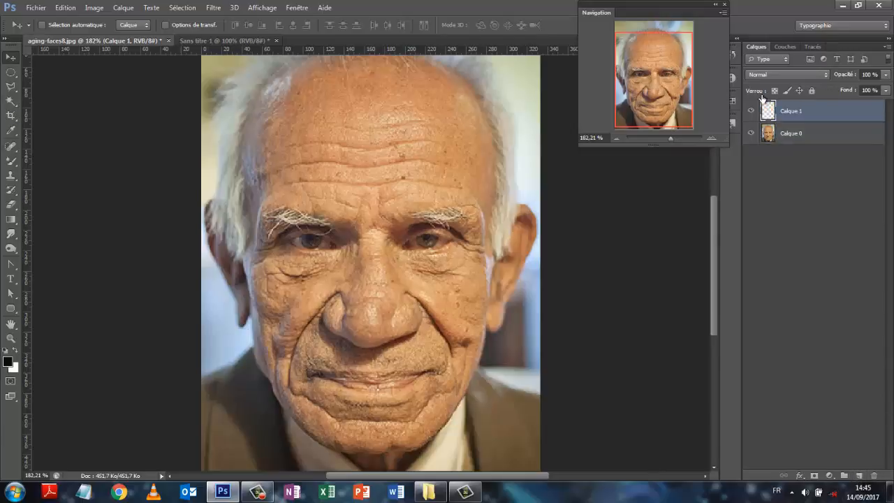
click(17, 149)
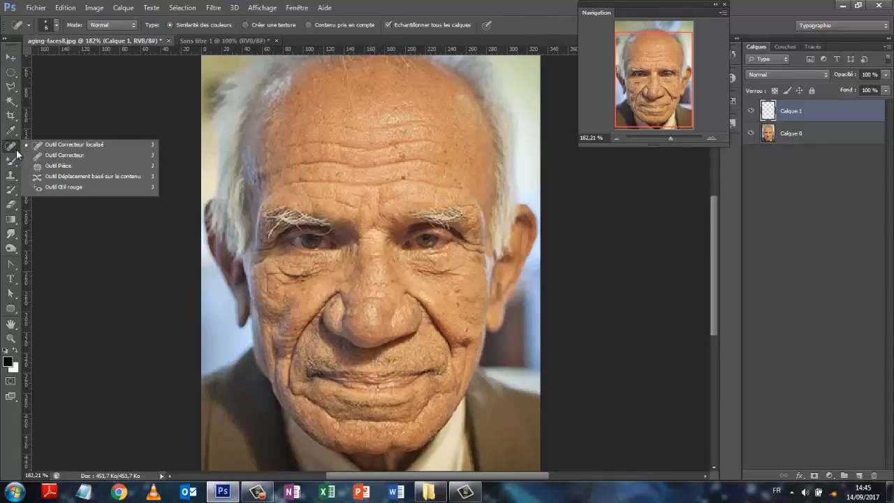
click(77, 145)
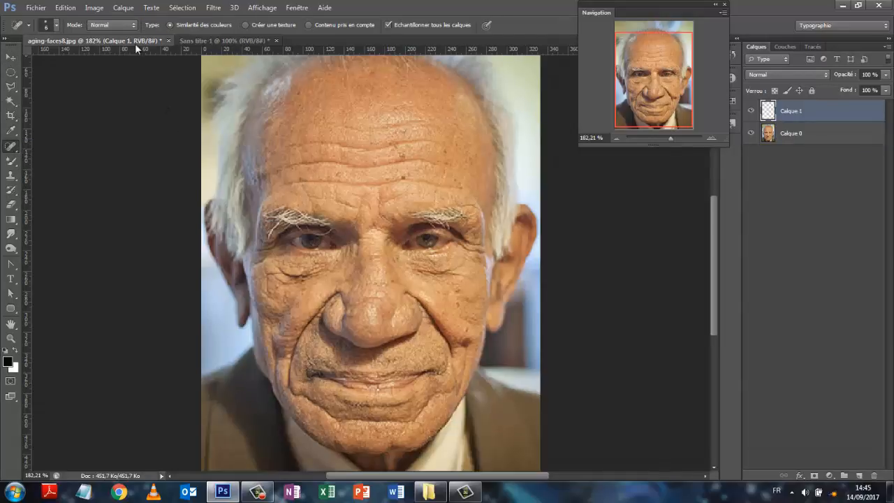
Set the healing brush size to 7 px and its mode to Replace (Remplacer).
drag(670, 137, 679, 136)
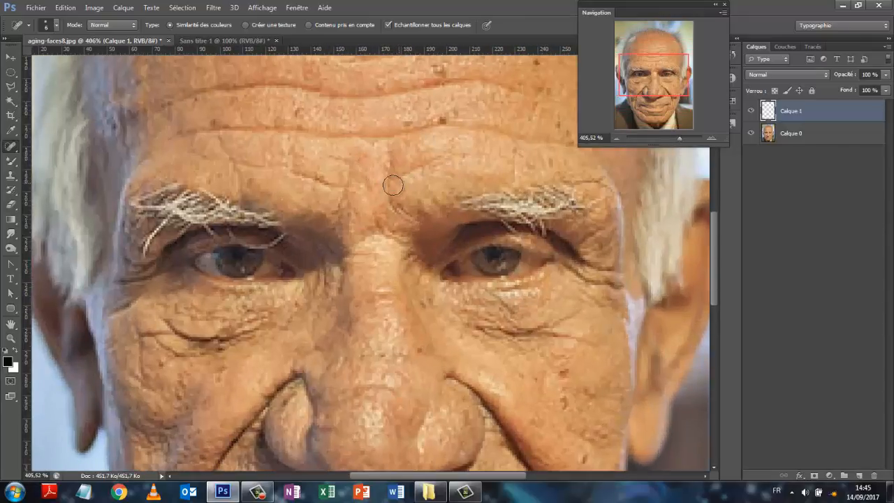
click(58, 25)
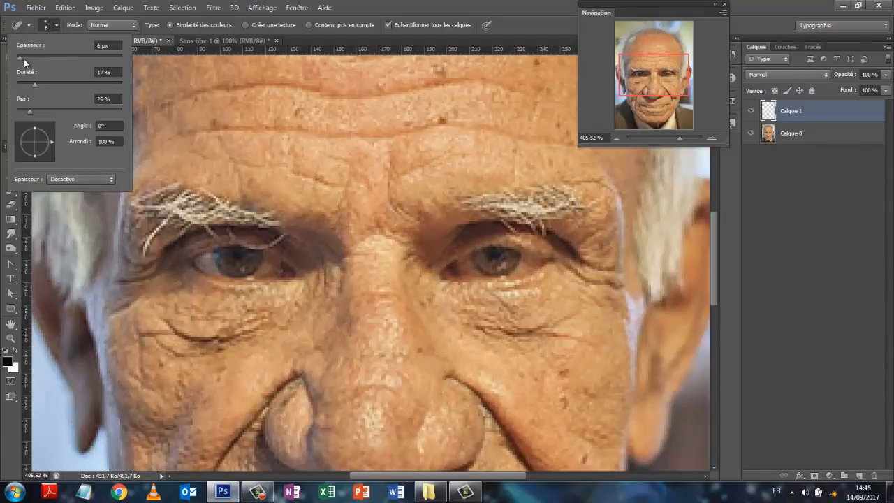
click(21, 59)
key(Return)
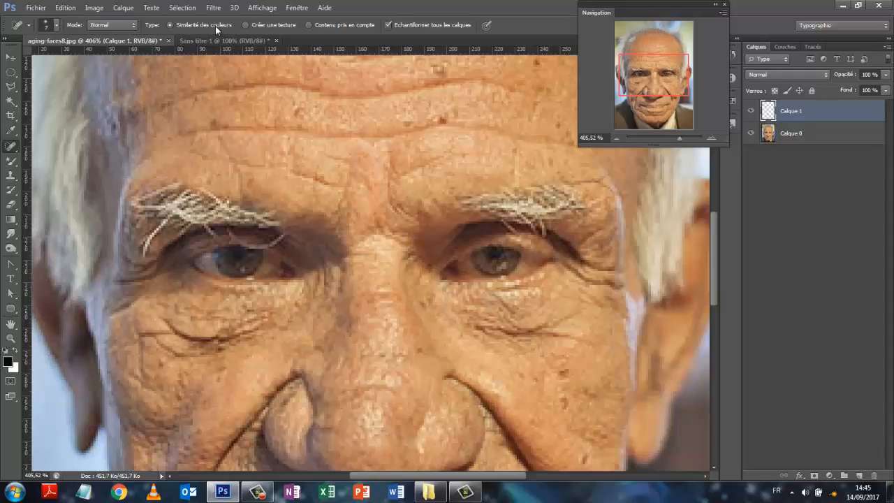
click(134, 25)
click(112, 46)
Heal the short forehead wrinkles just above both eyebrows and between them.
drag(344, 186, 294, 172)
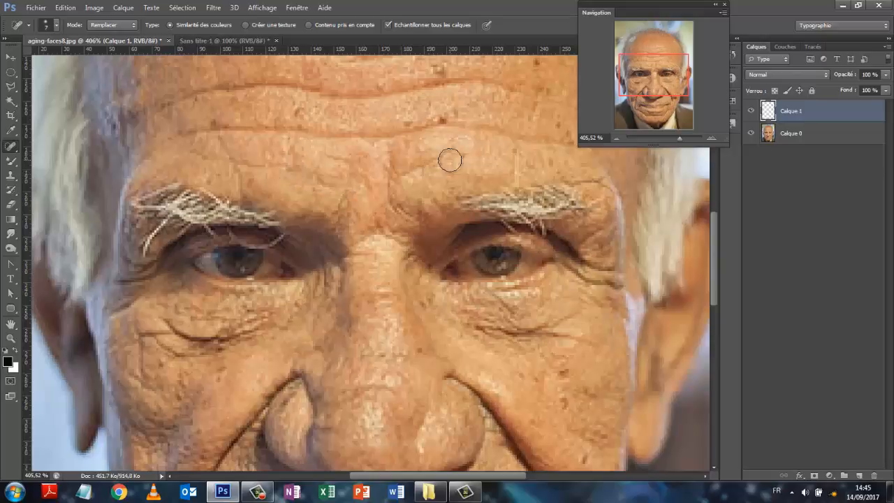
drag(438, 157, 386, 175)
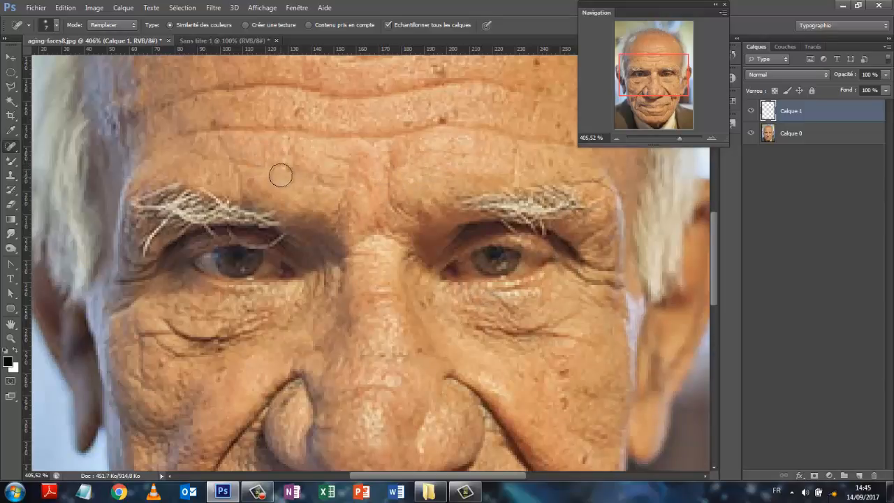
drag(268, 167, 193, 155)
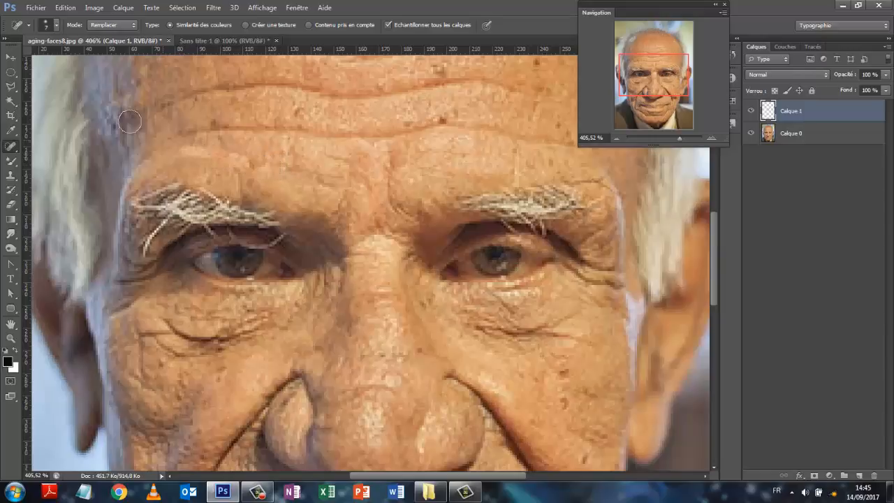
Set the healing brush to a size of 3 px, 7 % hardness and 1 % spacing.
click(57, 26)
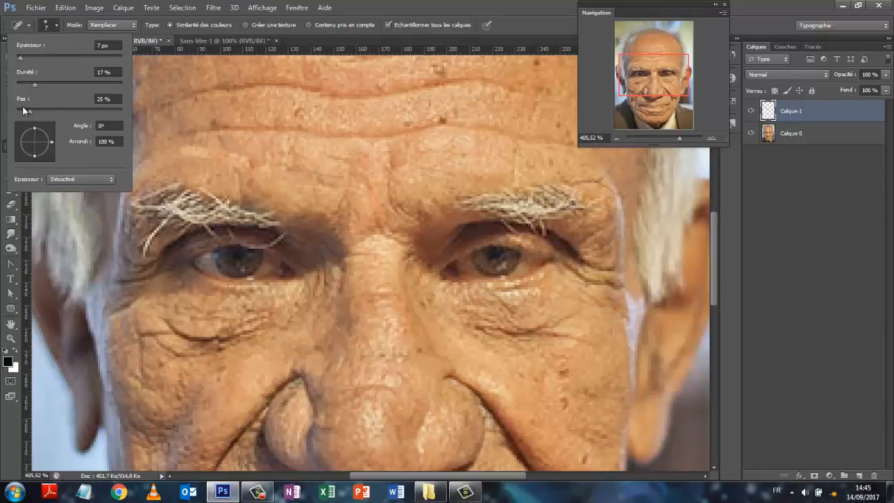
drag(29, 112, 62, 113)
drag(32, 84, 26, 84)
drag(62, 109, 19, 110)
drag(20, 112, 16, 111)
drag(17, 58, 20, 58)
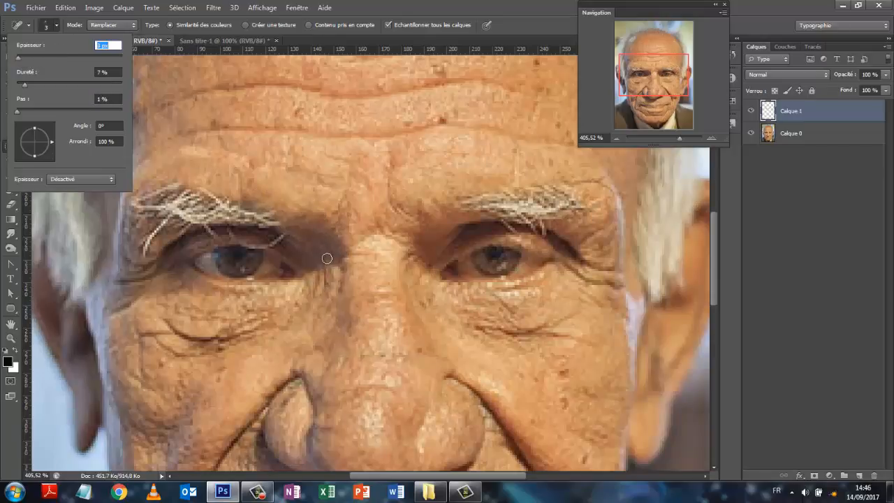
Heal the fine lines between the eyes and brows and the crease under the eye on the image's right side.
drag(322, 254, 326, 291)
drag(322, 255, 326, 292)
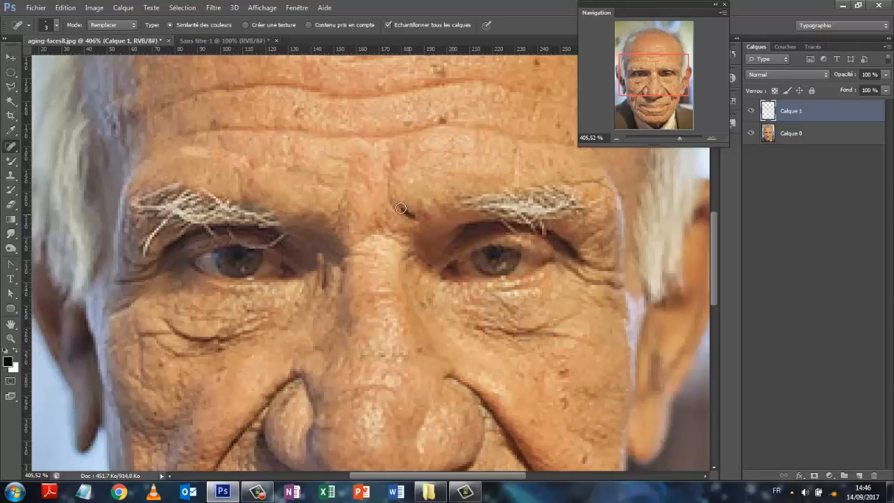
drag(393, 182, 410, 221)
drag(546, 326, 476, 326)
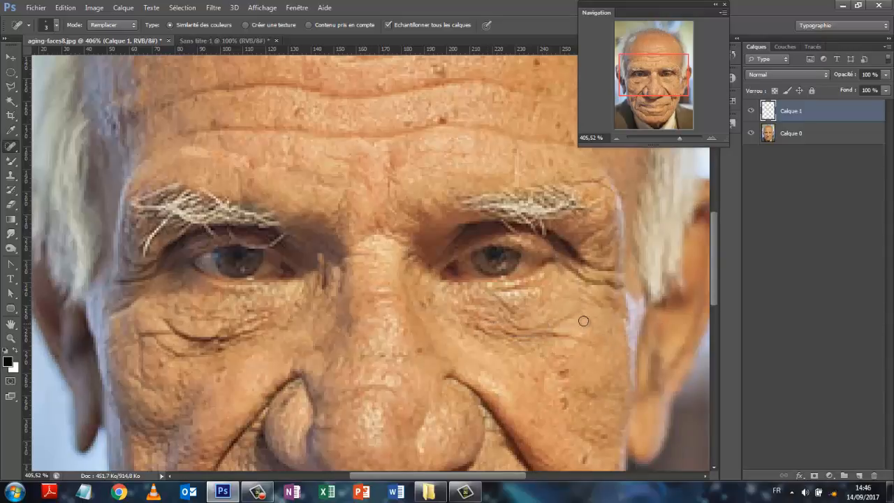
mouse_move(579, 314)
mouse_down()
mouse_move(553, 323)
mouse_move(568, 337)
mouse_move(536, 335)
mouse_up()
Set the brush hardness to 21 % and heal the remaining wrinkles and cheek spot below the eye on the image's right side.
click(54, 27)
click(29, 85)
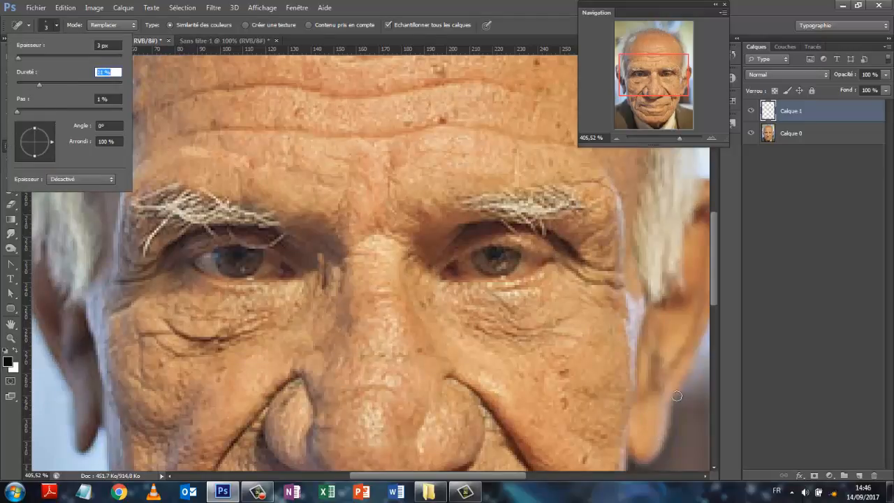
click(566, 403)
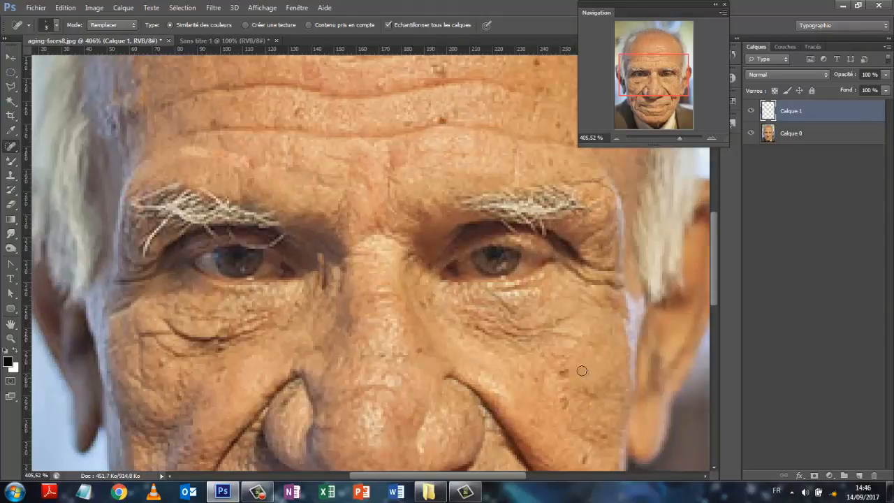
mouse_move(513, 326)
mouse_down()
mouse_move(588, 314)
mouse_move(510, 334)
mouse_move(488, 327)
mouse_move(560, 345)
mouse_up()
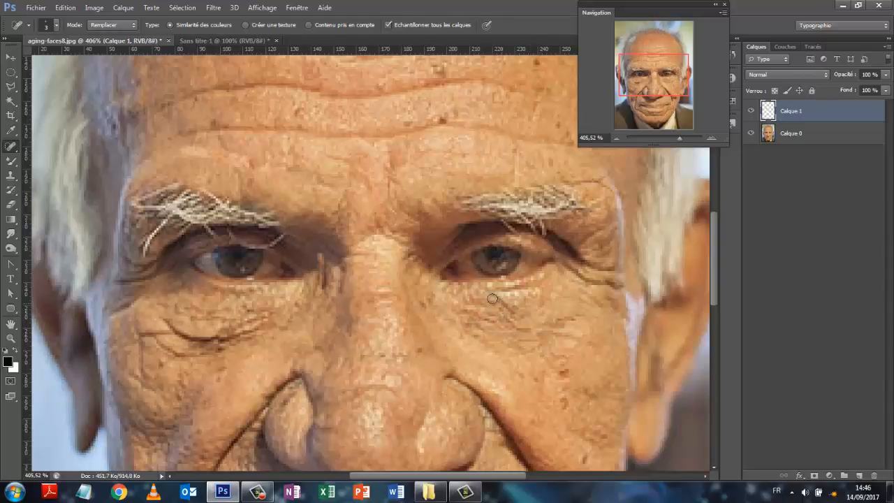
drag(491, 298, 518, 314)
Heal the curved creases under the eye on the image's left side.
mouse_move(271, 322)
mouse_down()
mouse_move(197, 336)
mouse_move(153, 318)
mouse_up()
drag(225, 332, 188, 338)
drag(258, 328, 205, 350)
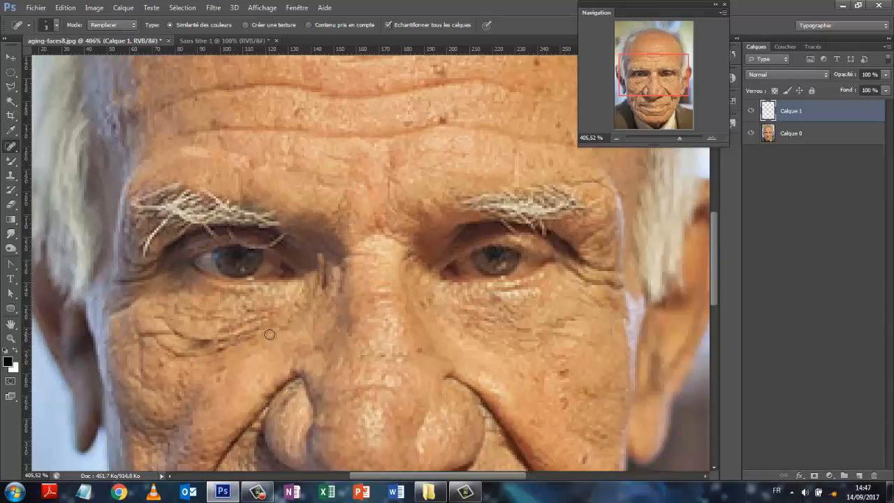
Enlarge the healing brush to 21 px and smooth the remaining creases on both cheeks below the eyes.
click(58, 26)
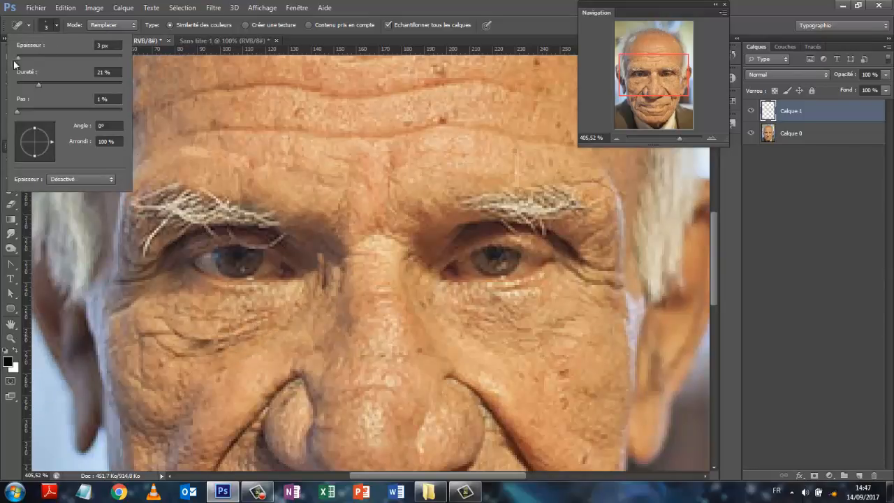
drag(19, 59, 35, 59)
drag(244, 325, 168, 340)
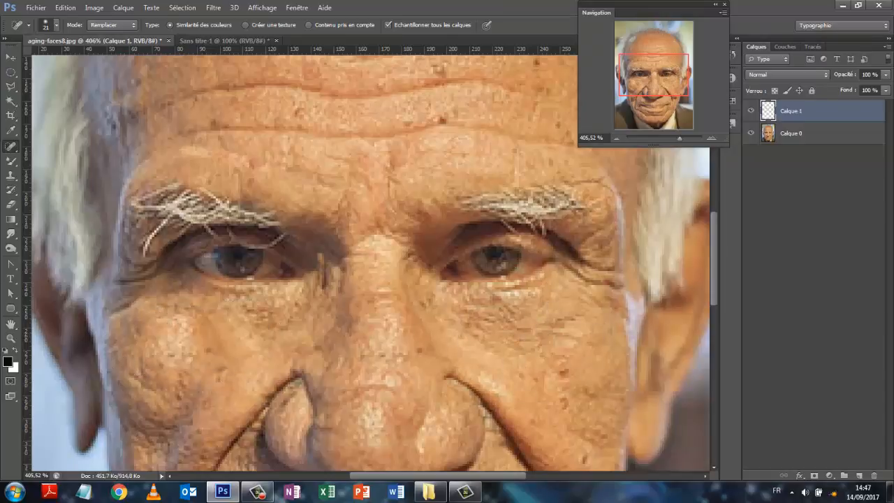
click(145, 379)
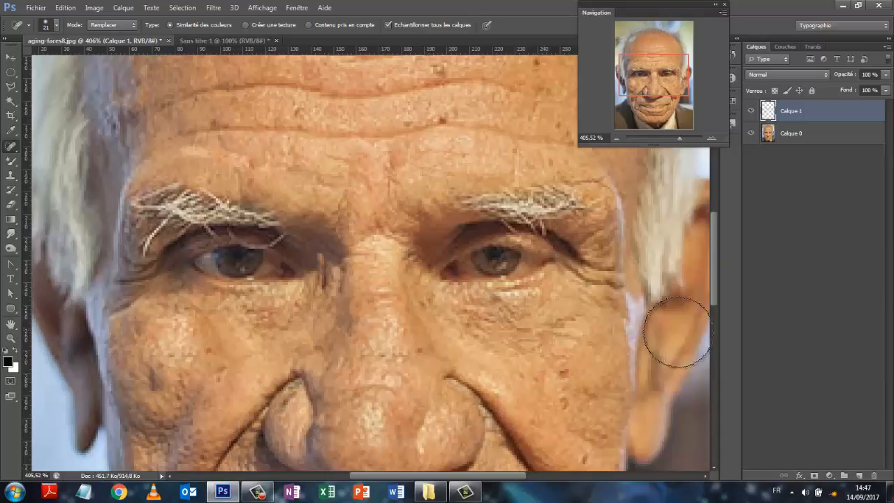
mouse_move(513, 329)
mouse_down()
mouse_move(576, 329)
mouse_move(569, 330)
mouse_up()
click(320, 402)
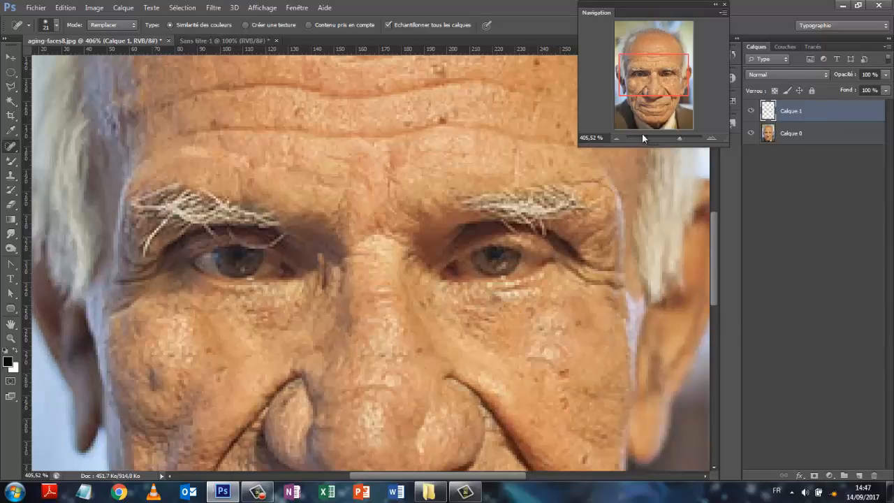
Try to heal the wrinkles around the chin and below the mouth with the 21 px brush, undoing each stroke.
drag(679, 140, 669, 140)
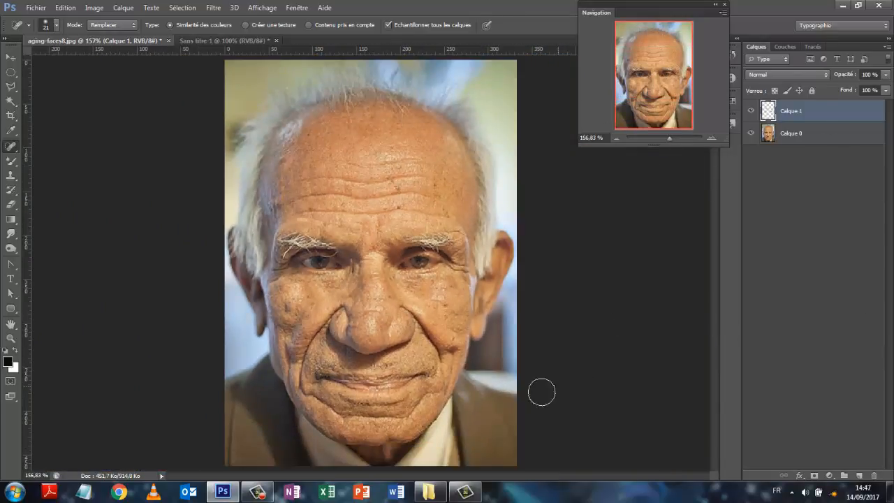
mouse_move(424, 403)
mouse_down()
mouse_move(377, 418)
mouse_move(334, 414)
mouse_move(286, 388)
mouse_up()
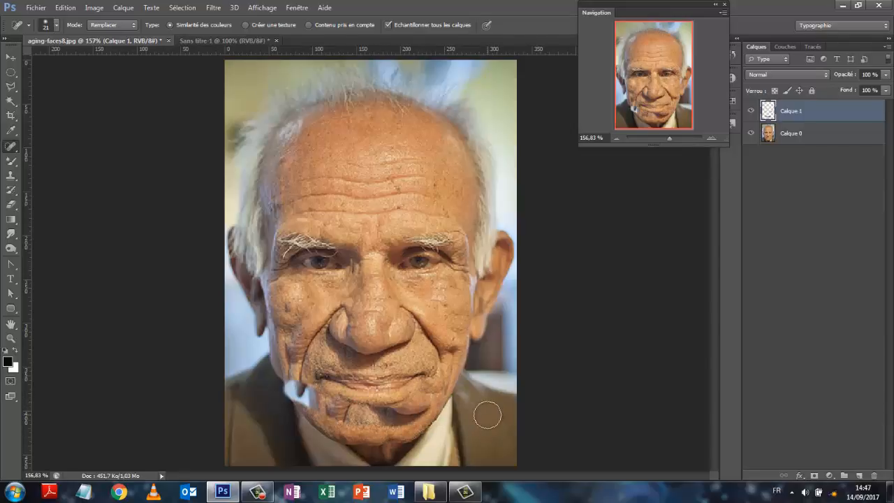
click(65, 7)
click(70, 22)
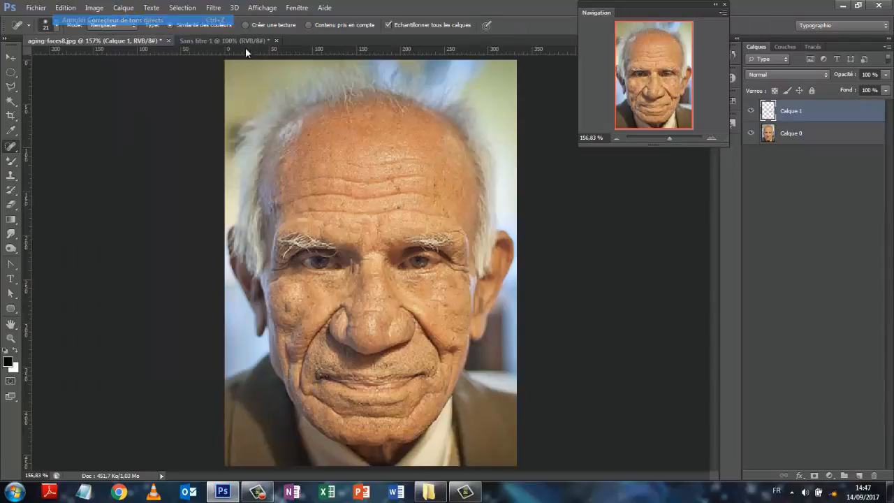
drag(416, 405, 398, 412)
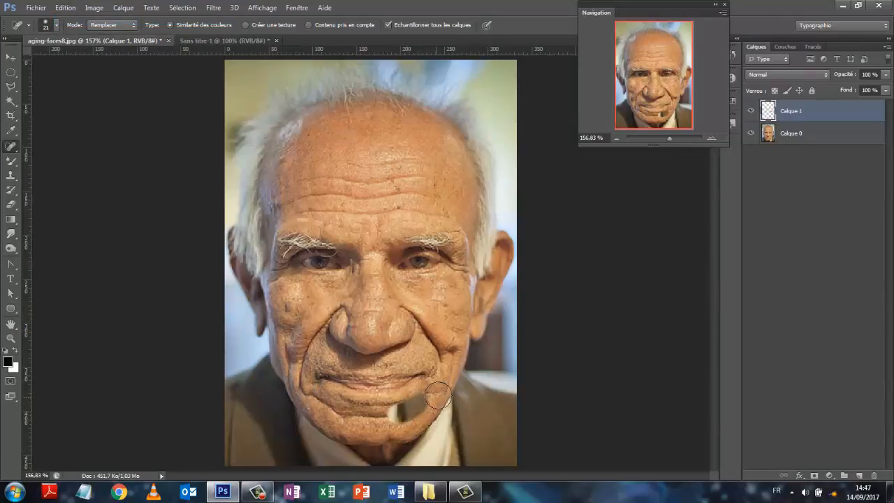
click(65, 8)
click(72, 24)
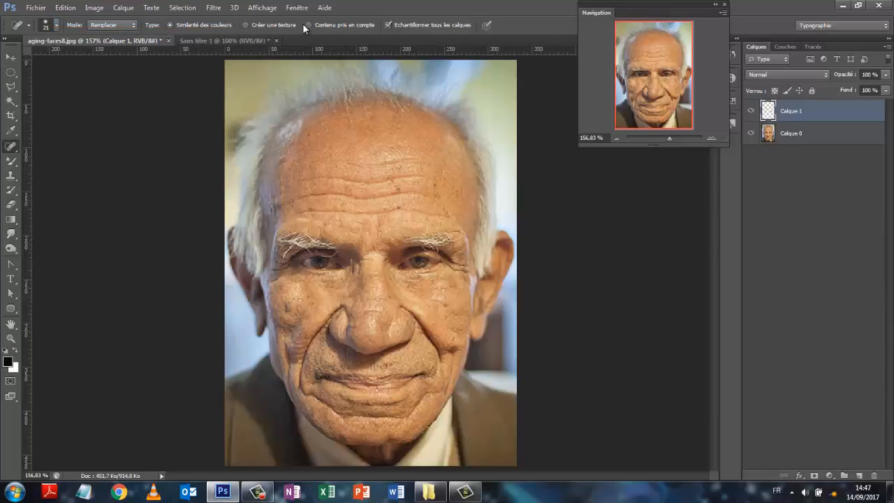
Reduce the healing brush to 5 px and heal the folds running from the nose past the mouth on both sides.
click(56, 25)
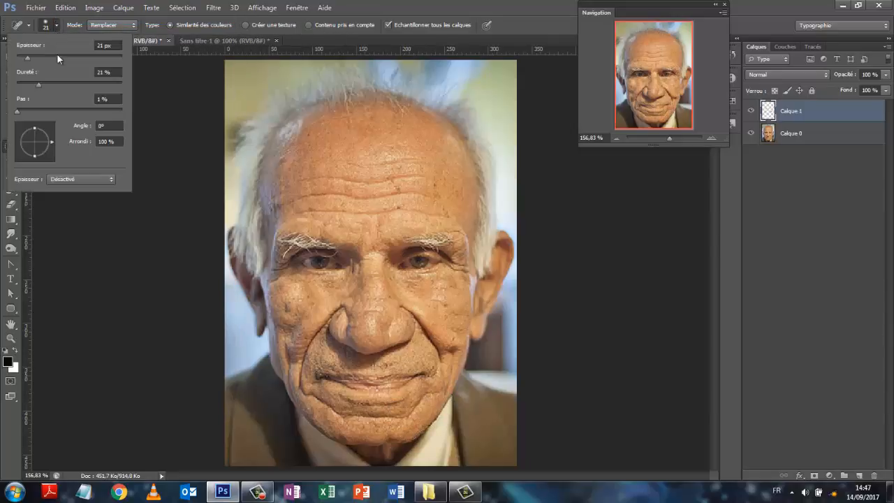
drag(26, 60, 18, 60)
drag(451, 353, 449, 390)
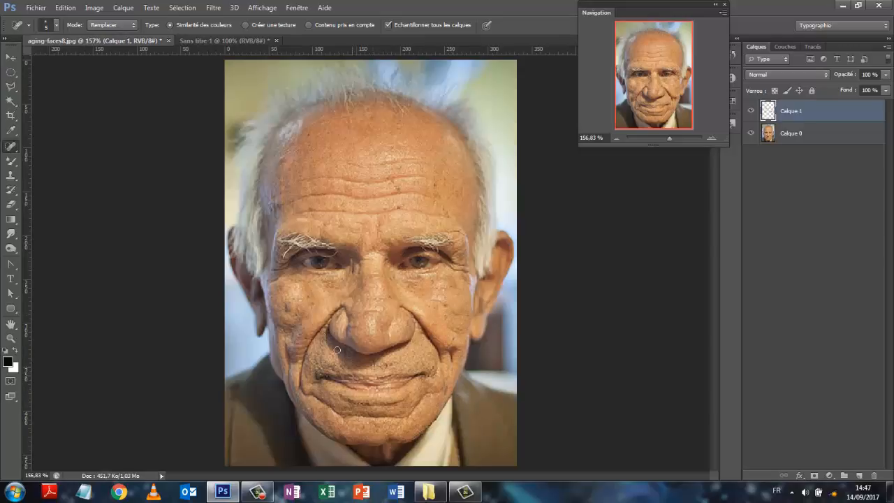
drag(313, 337, 302, 387)
drag(341, 307, 316, 338)
drag(318, 332, 316, 338)
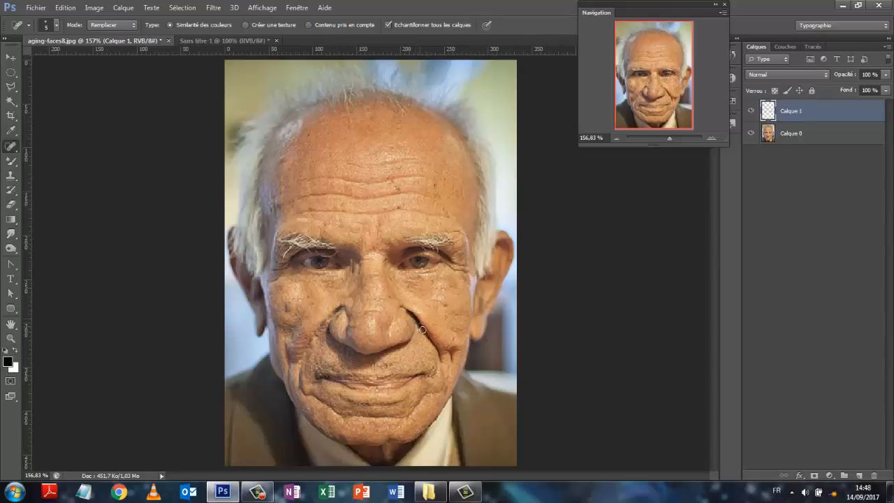
drag(439, 359, 439, 353)
Add another empty layer on top, turn off sampling of all layers, and set the healing brush mode to Lighten (Eclaircir).
click(859, 476)
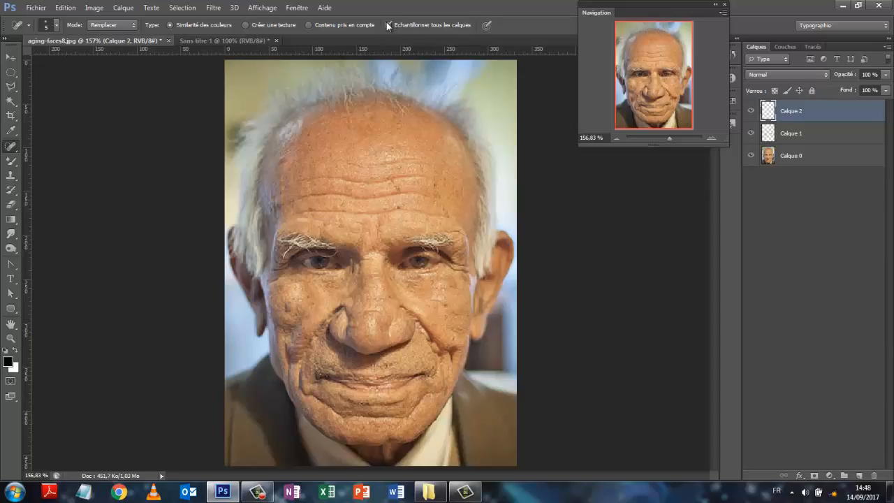
click(134, 26)
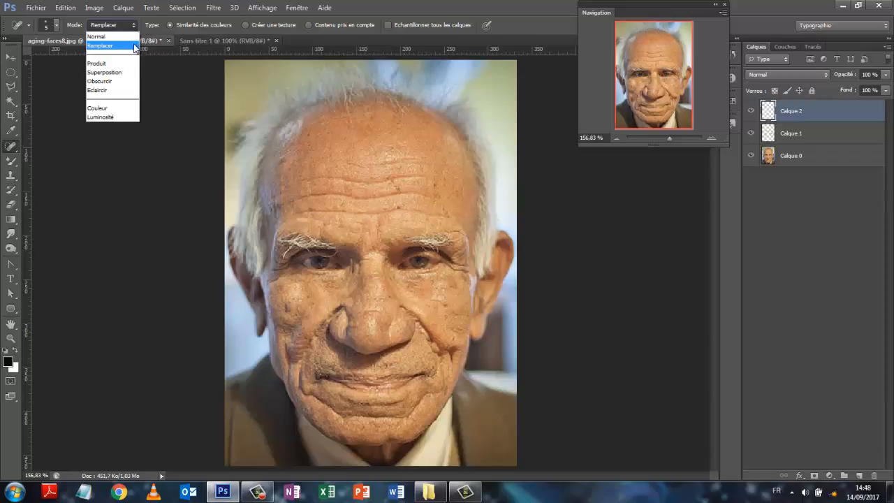
click(108, 90)
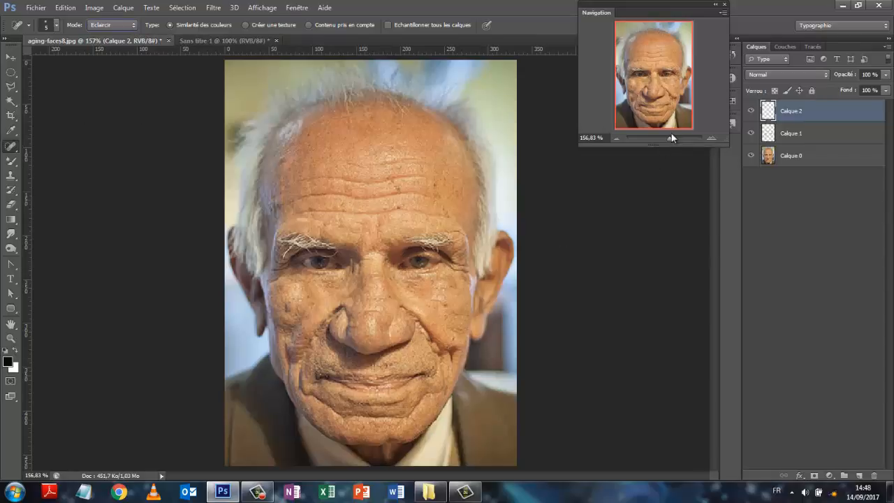
Brush in Lighten mode over the skin under the right-side eye and the spotted area on the left cheek.
drag(671, 139, 678, 138)
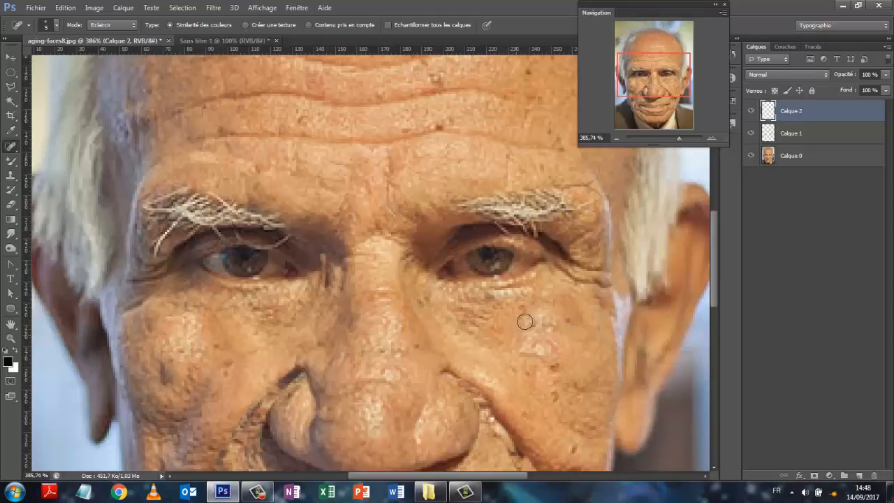
drag(518, 303, 464, 294)
drag(214, 345, 221, 378)
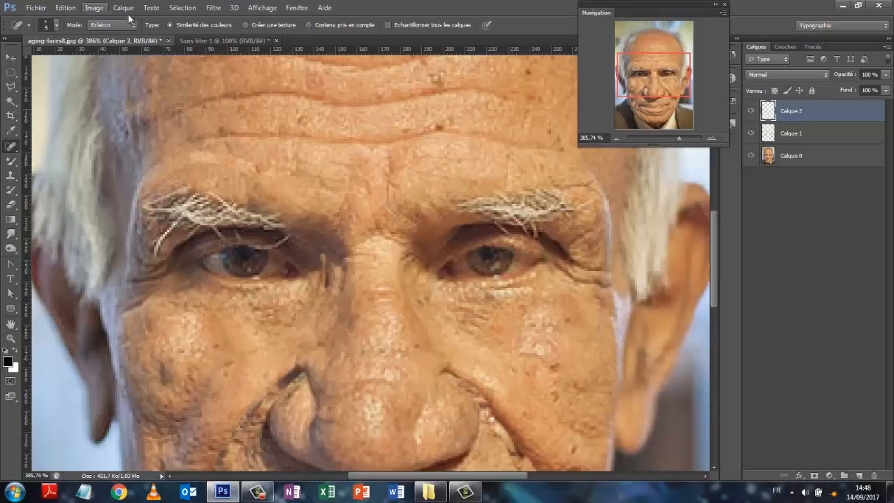
Switch the healing type to content-aware and brush the skin under the left-side eye, between the eyebrows and beside the right-side eyebrow.
click(309, 25)
drag(316, 299, 255, 311)
drag(351, 200, 340, 217)
drag(391, 179, 390, 207)
click(363, 170)
drag(391, 156, 390, 188)
drag(594, 190, 562, 185)
Hide the layer Calque 2, reduce the opacity of Calque 1 to 78 %, and deselect the layers.
click(751, 110)
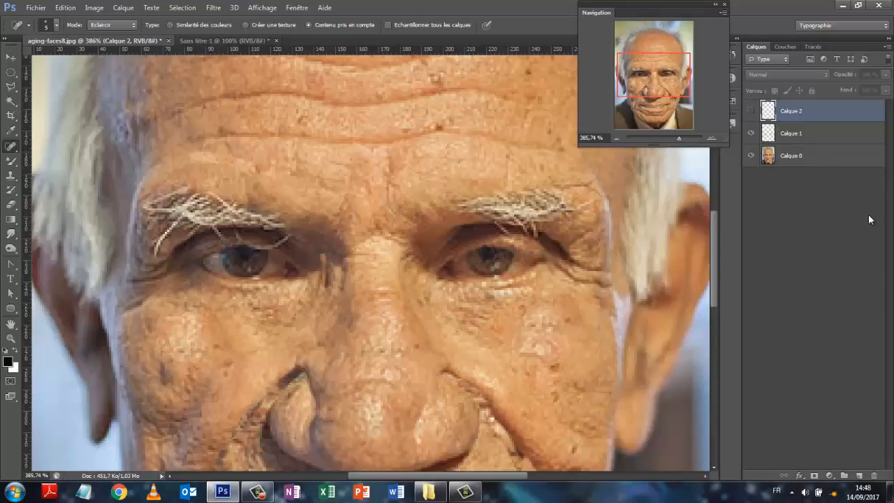
click(807, 140)
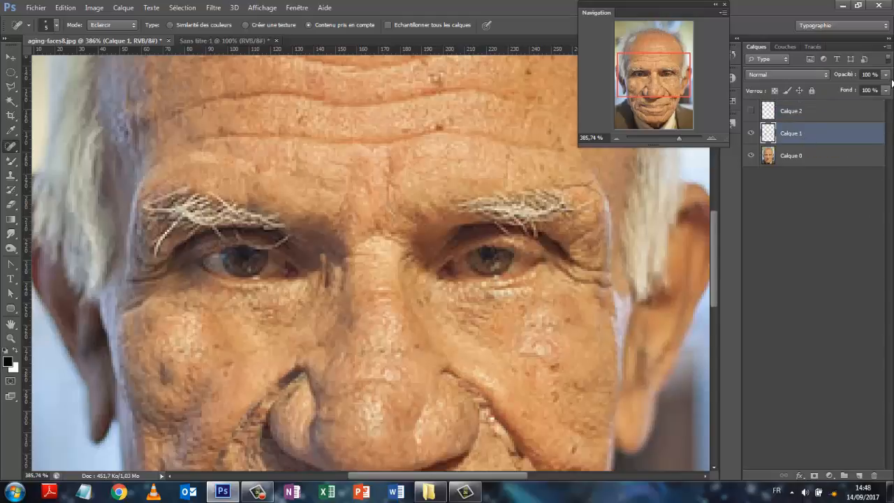
click(887, 74)
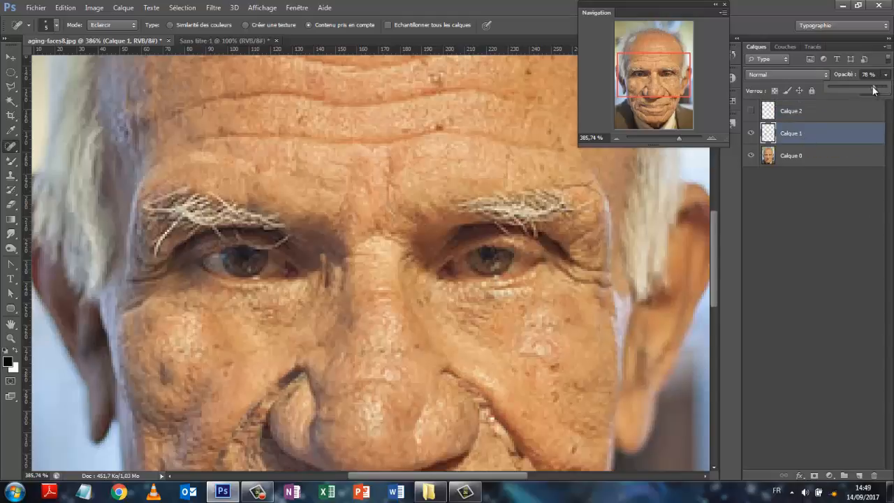
mouse_move(886, 90)
mouse_down()
mouse_move(863, 90)
mouse_move(873, 90)
mouse_up()
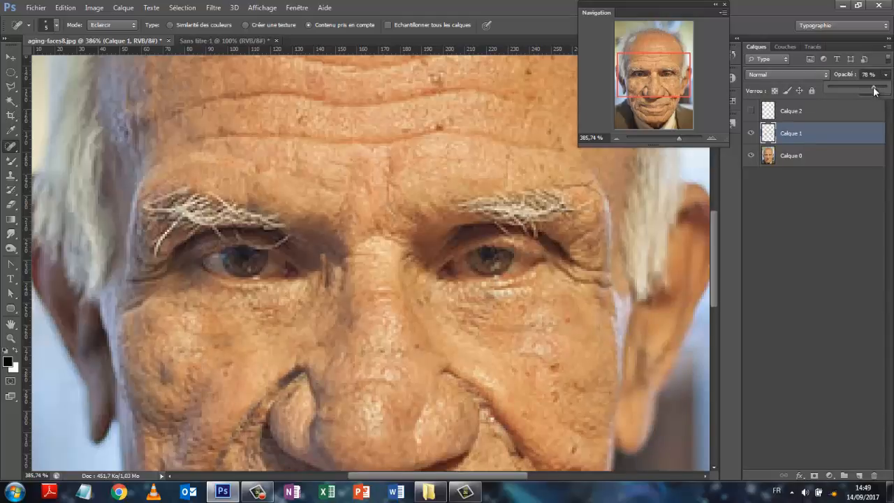
click(860, 230)
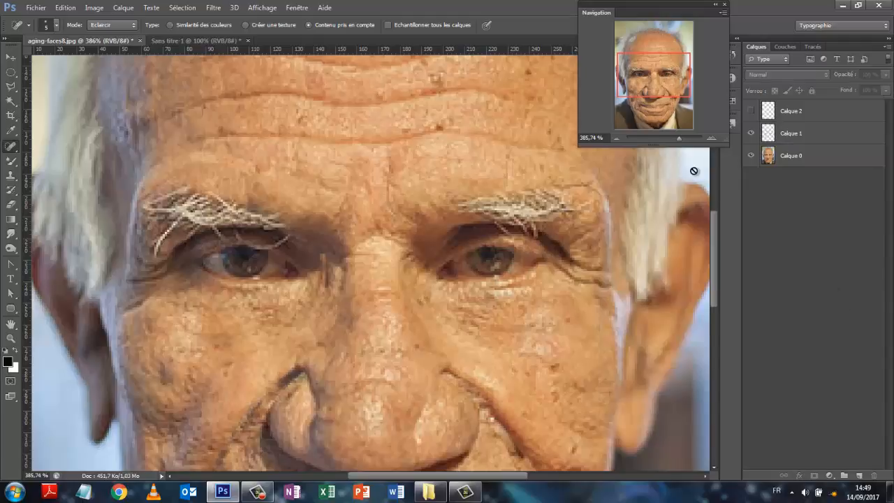
drag(677, 139, 669, 138)
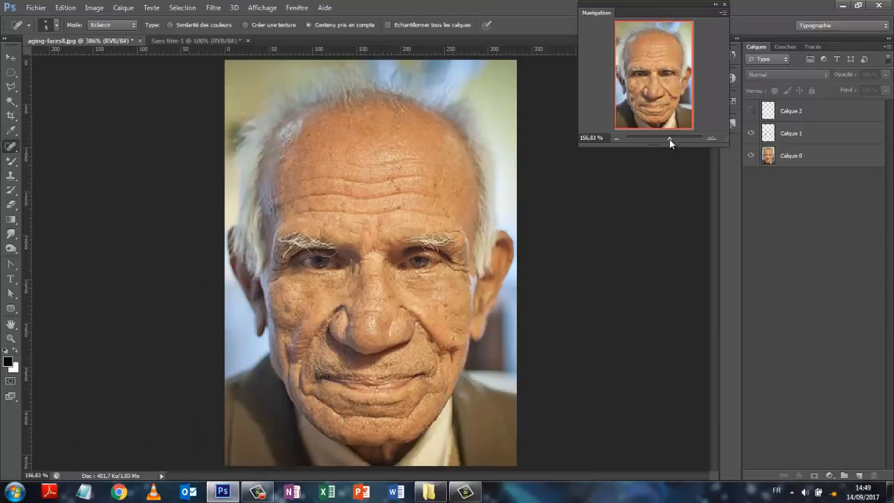
mouse_move(669, 139)
mouse_down()
mouse_move(675, 137)
mouse_move(669, 142)
mouse_up()
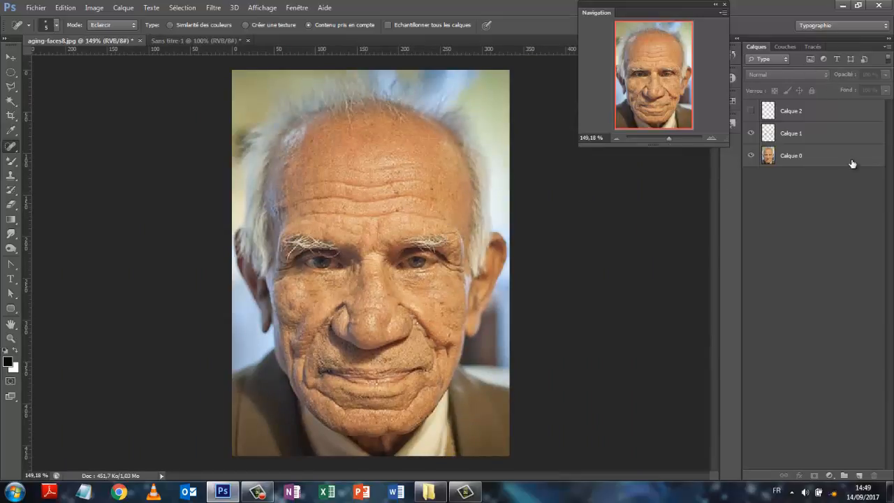
click(30, 26)
click(30, 26)
click(133, 28)
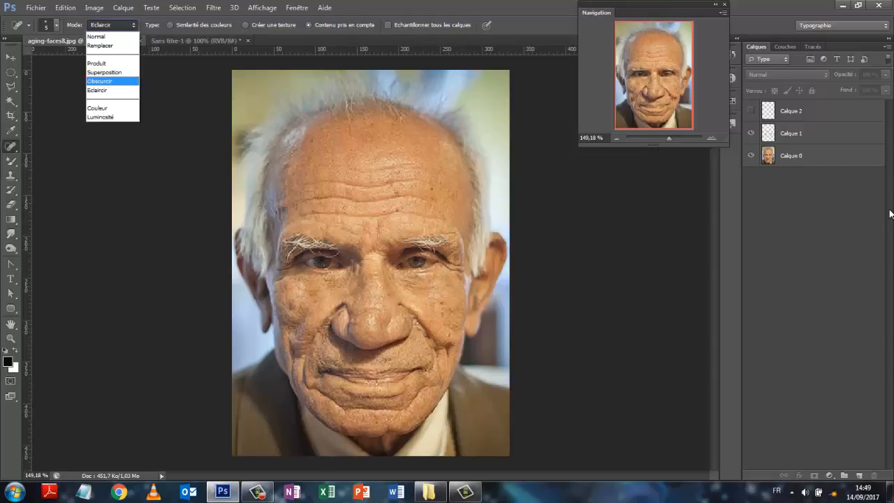
click(860, 261)
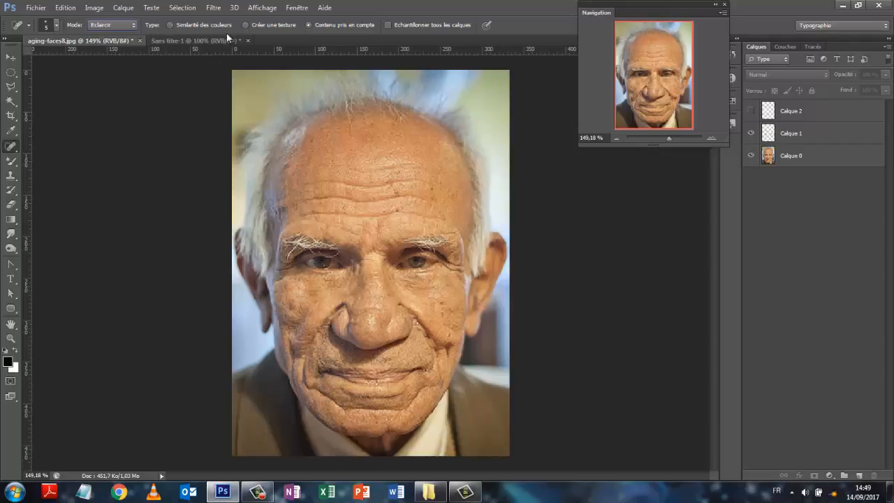
Switch to the Sans titre-1 document and examine the AVANT and APRES portraits up close.
click(208, 41)
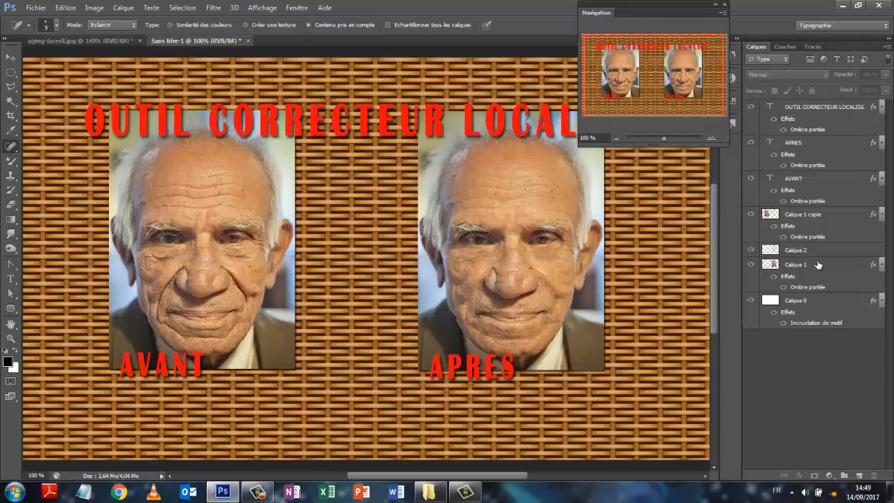
drag(664, 139, 671, 137)
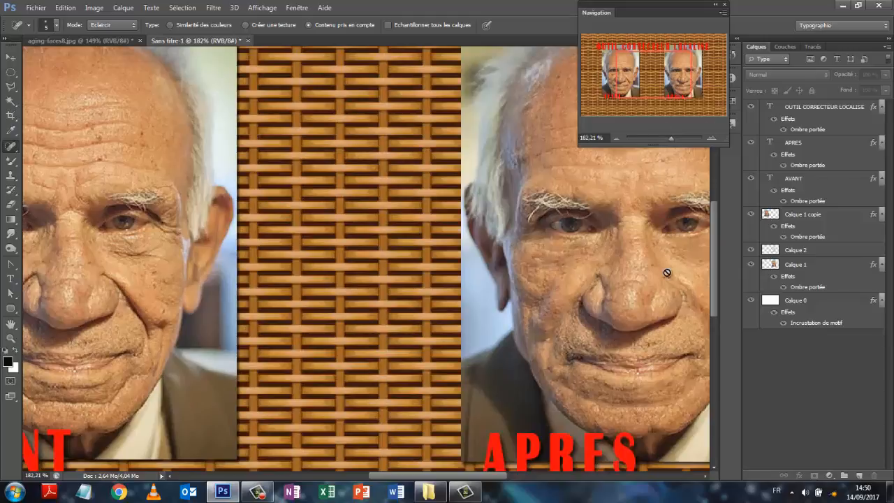
drag(486, 476, 506, 485)
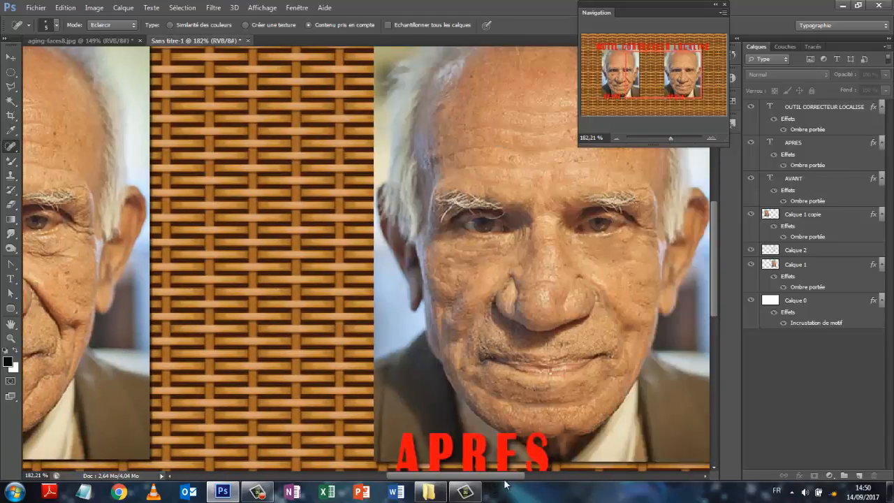